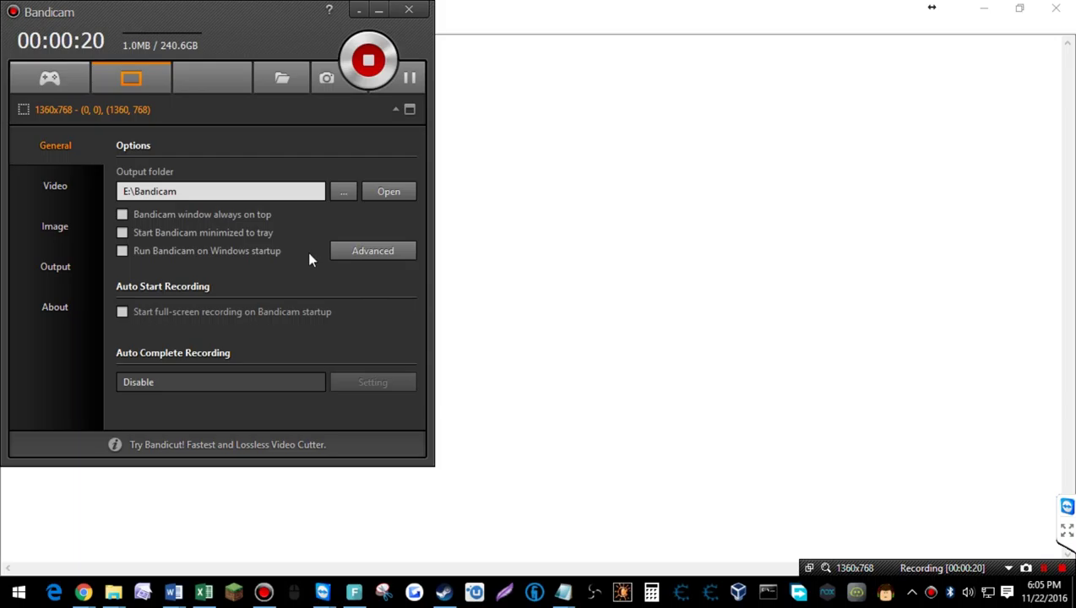
pyautogui.click(341, 191)
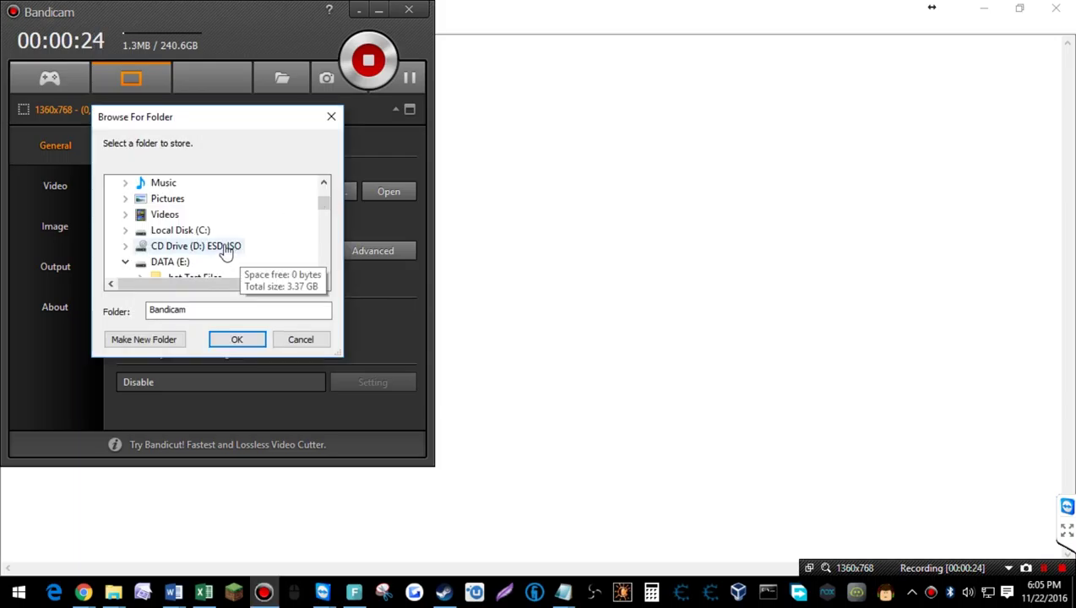
pyautogui.scroll(-2, 202, 228)
pyautogui.scroll(-2, 228, 245)
pyautogui.scroll(-3, 245, 253)
pyautogui.scroll(-3, 258, 258)
pyautogui.scroll(5, 257, 256)
pyautogui.scroll(5, 212, 268)
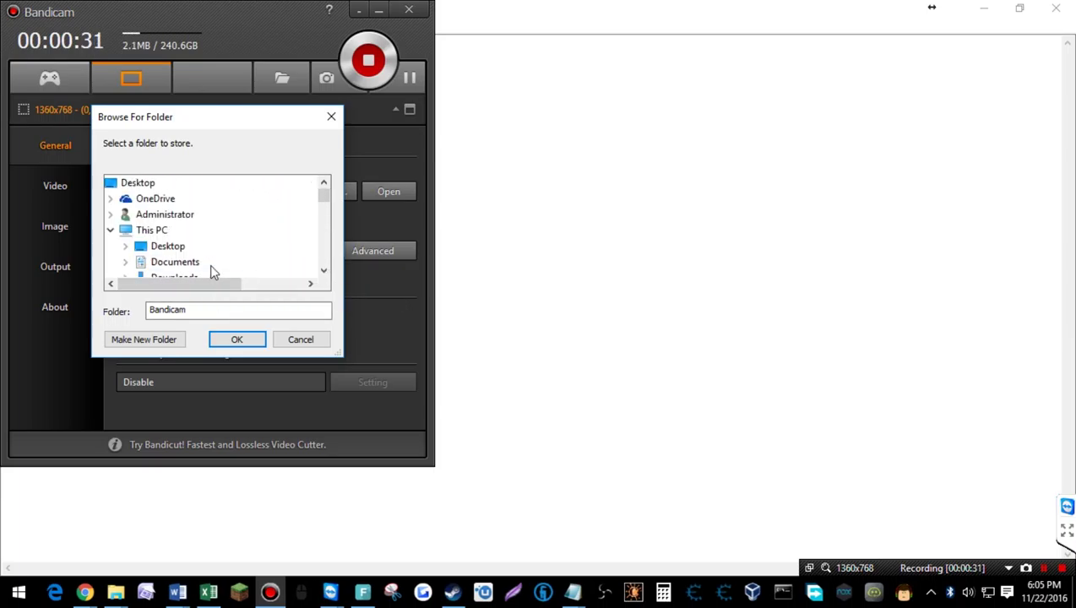
pyautogui.click(152, 229)
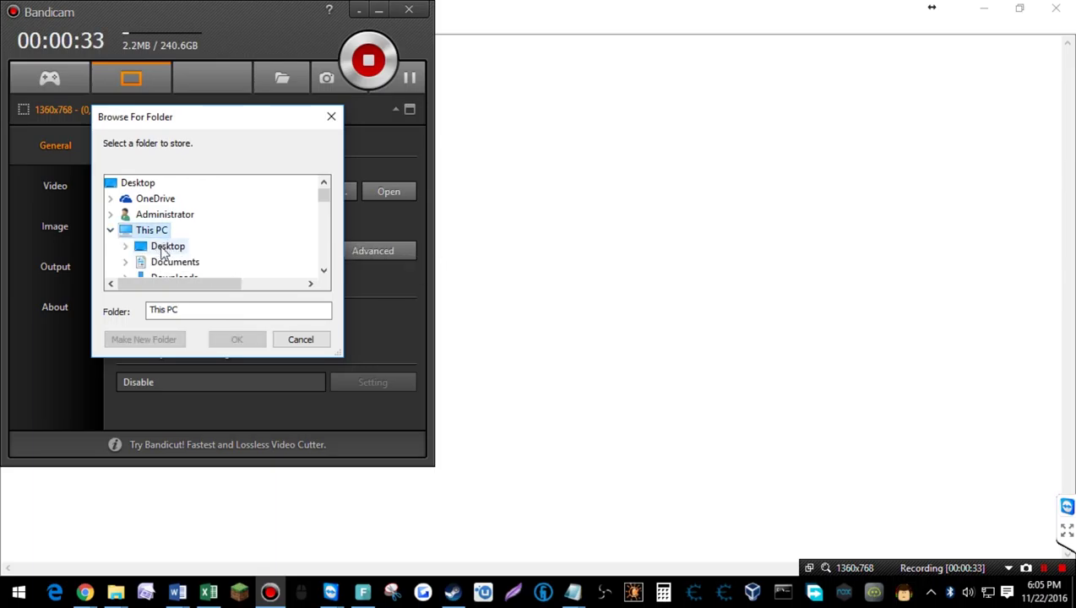
pyautogui.click(167, 246)
pyautogui.click(283, 340)
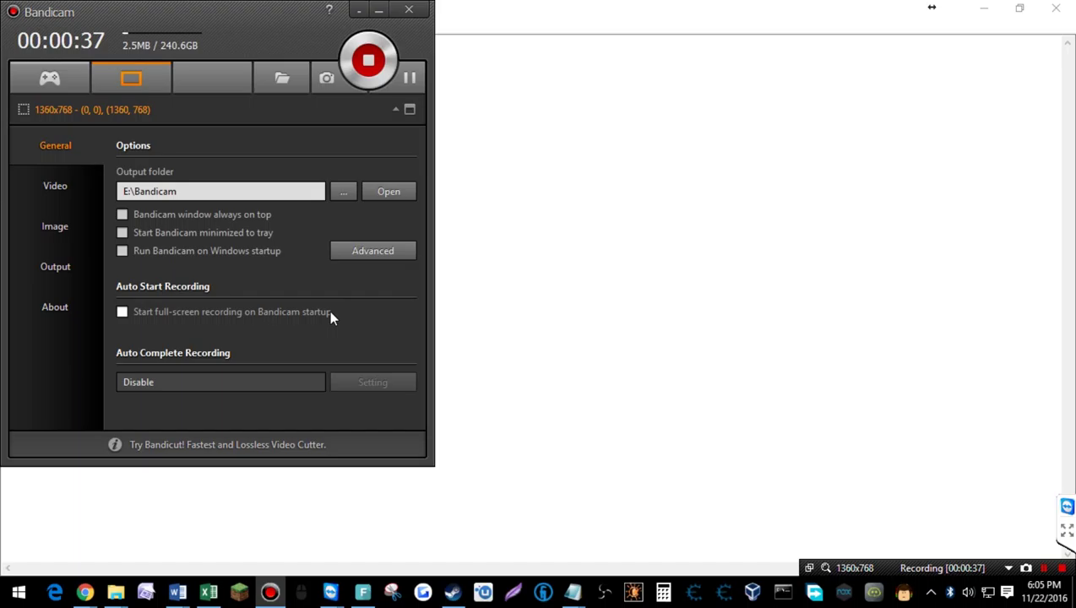